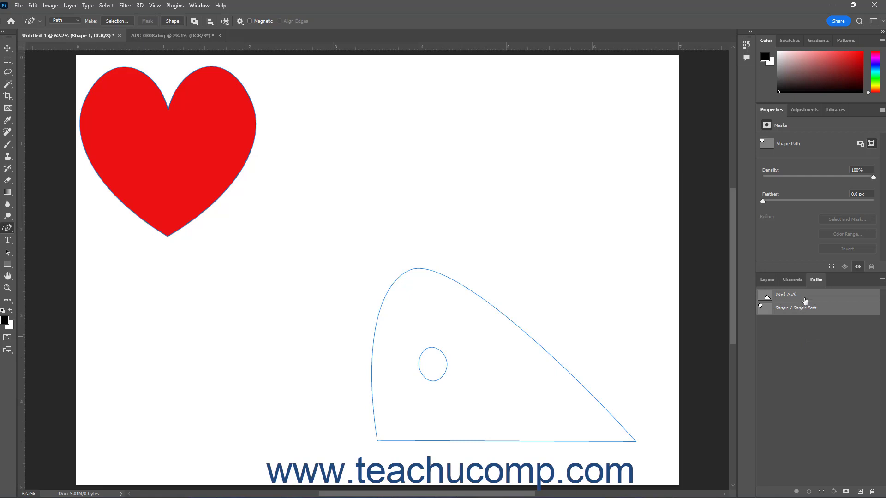
- Select only the Work Path and add a new empty path to the document
left_click(805, 300)
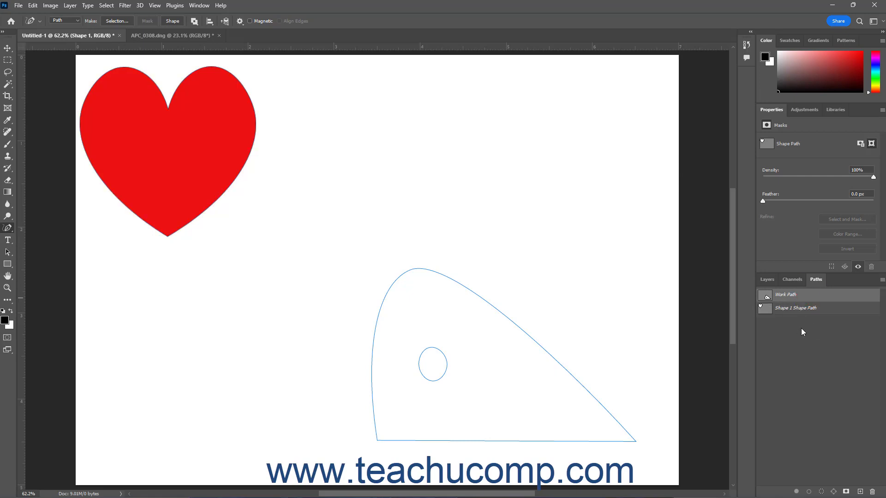
left_click_drag(794, 295, 860, 491)
left_click(804, 295)
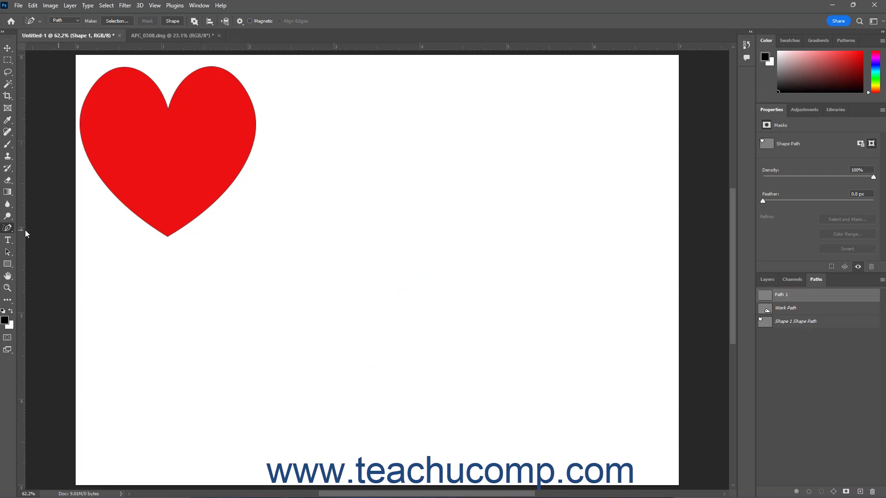
- Draw a closed five-pointed star to the right of the red heart with the Freeform Pen tool
left_click(8, 229)
left_click(462, 158)
left_click(489, 99)
left_click(496, 166)
left_click(558, 184)
left_click(484, 202)
left_click(496, 207)
left_click(489, 261)
left_click(463, 203)
left_click(430, 239)
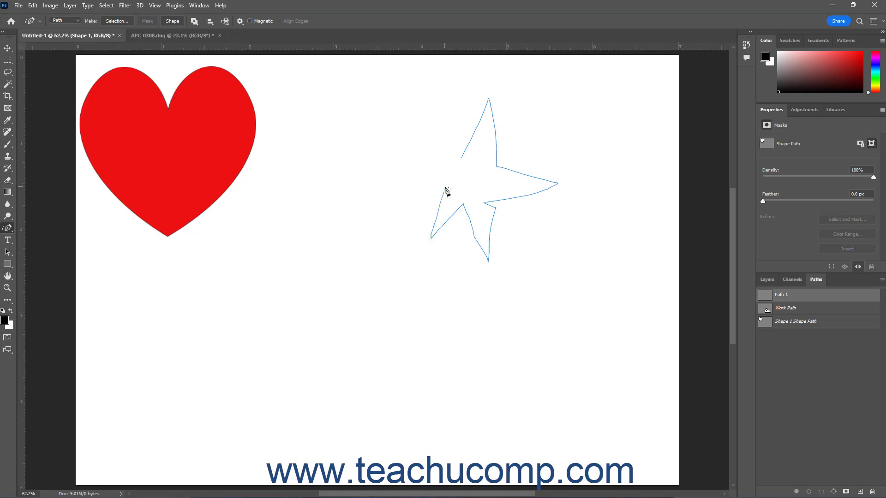
left_click(444, 187)
left_click_drag(419, 144, 462, 159)
- Deselect all paths, and reselect Path 1 to show the star outline on the canvas
left_click(199, 5)
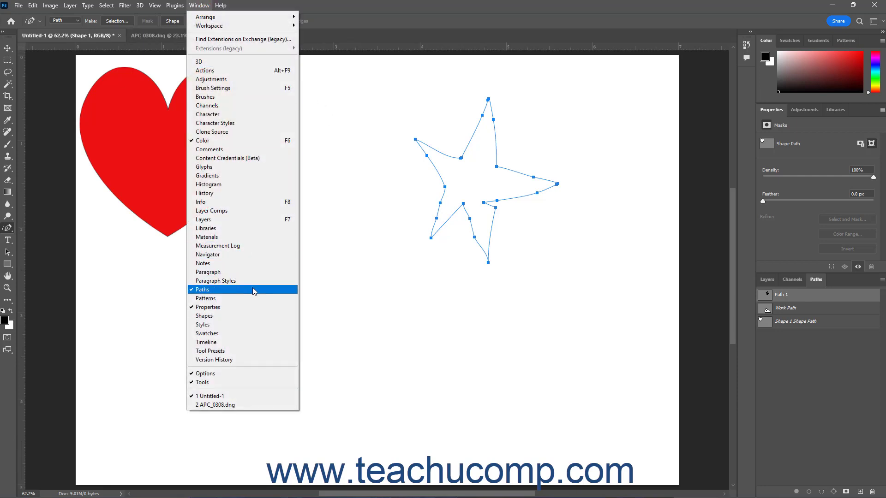
left_click(807, 383)
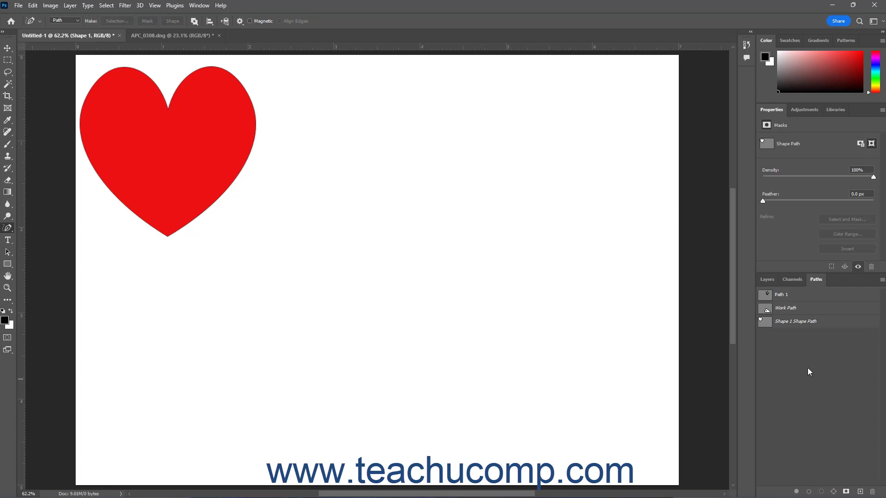
left_click(767, 298)
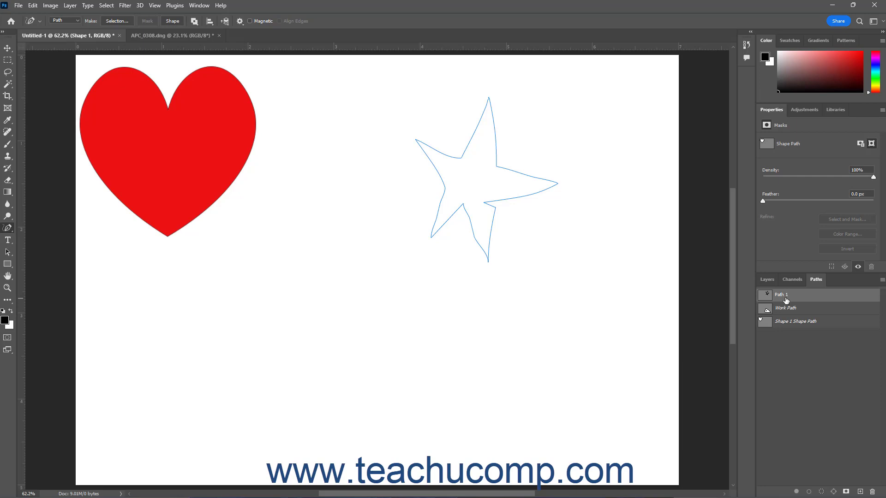
- Add another empty path below Path 1
left_click(882, 280)
left_click(882, 280)
left_click(860, 492)
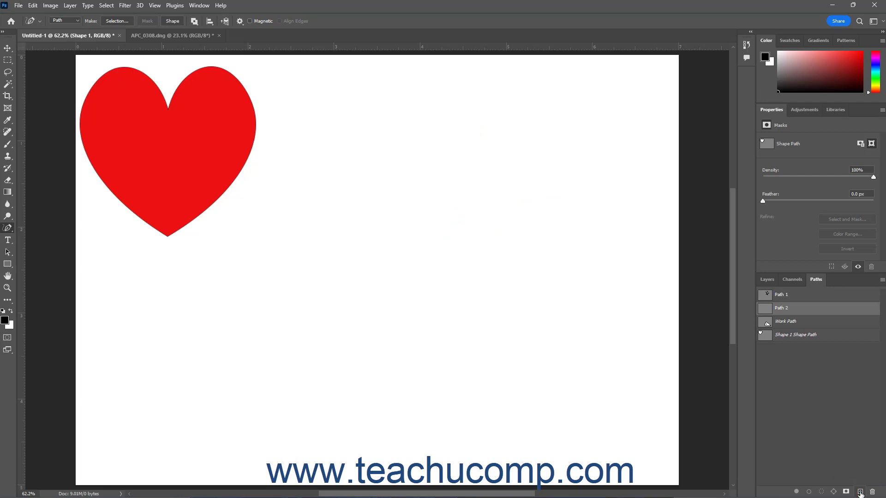
- Convert the temporary Work Path into a saved path
left_click(815, 324)
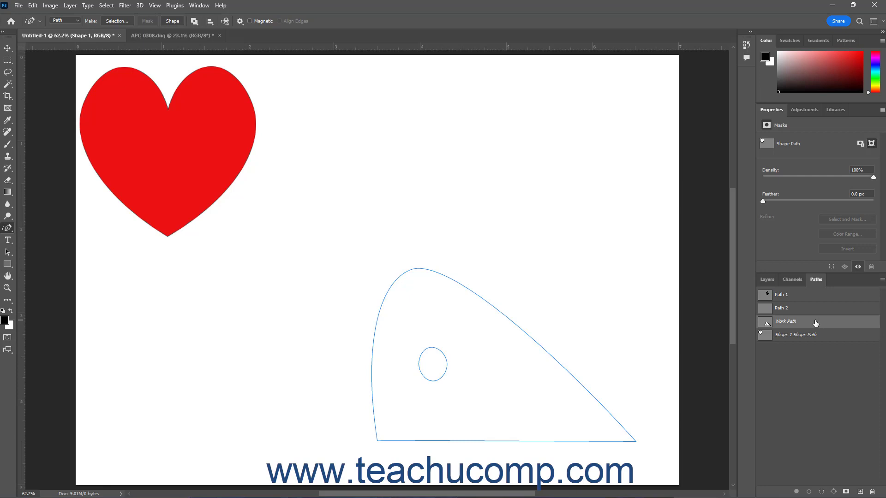
left_click_drag(816, 324, 860, 491)
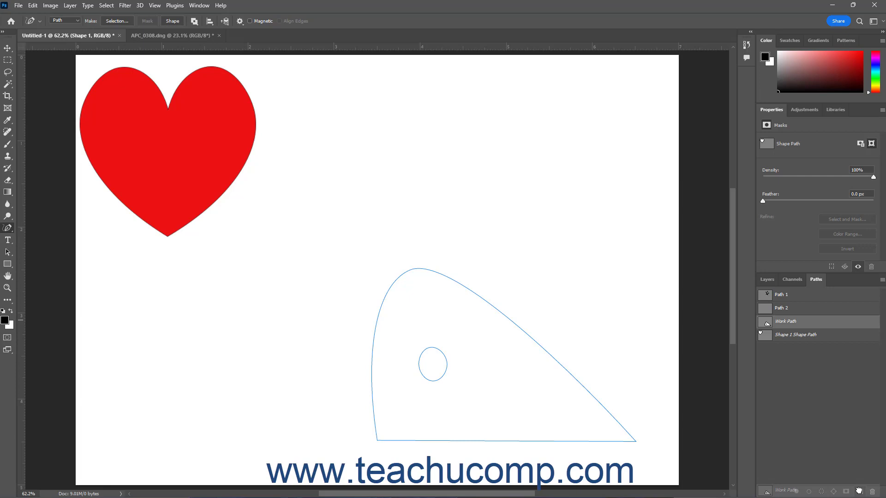
left_click_drag(859, 491, 859, 491)
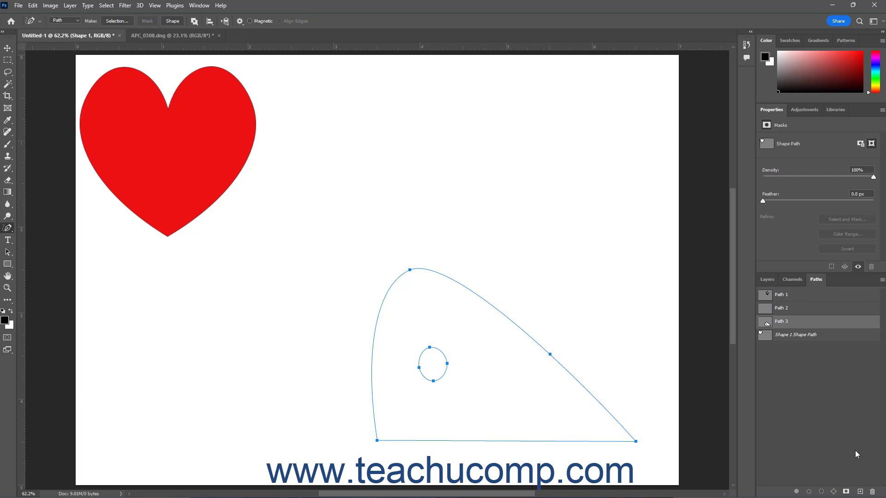
- Delete the empty Path 2
left_click(805, 311)
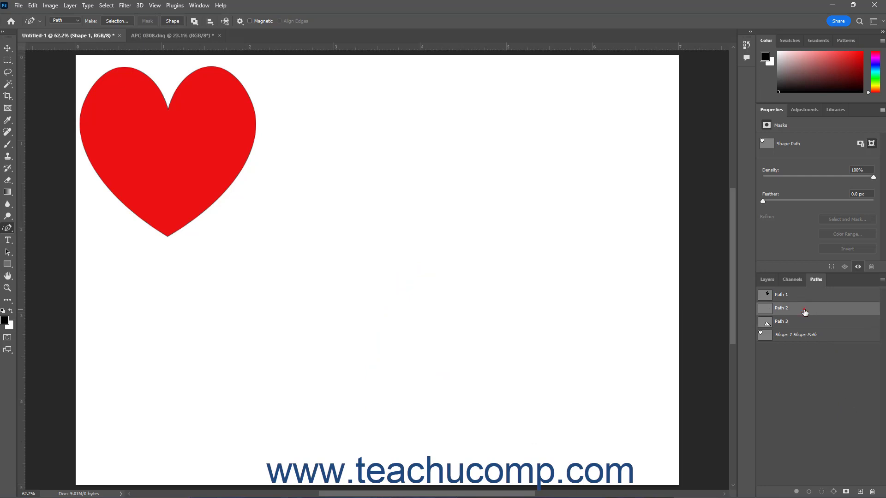
left_click_drag(805, 312, 871, 492)
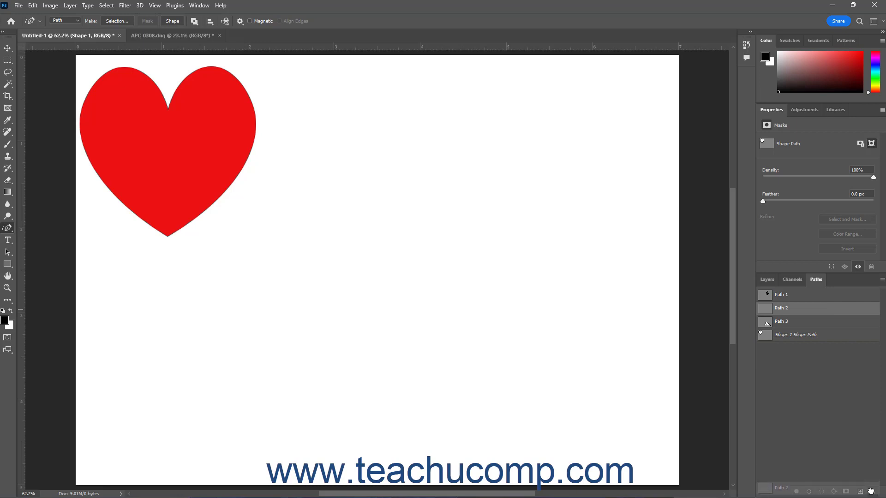
left_click_drag(871, 492, 871, 492)
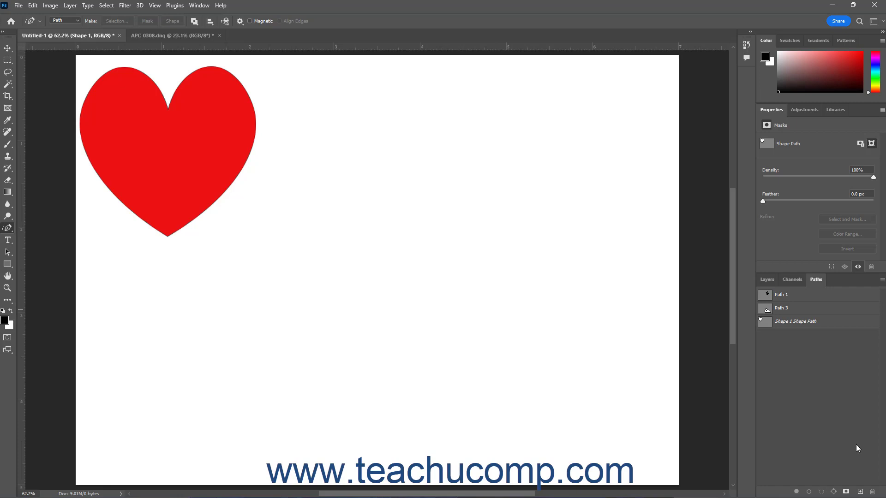
- Delete Path 1, which holds the star outline, and accept the deletion
left_click(821, 300)
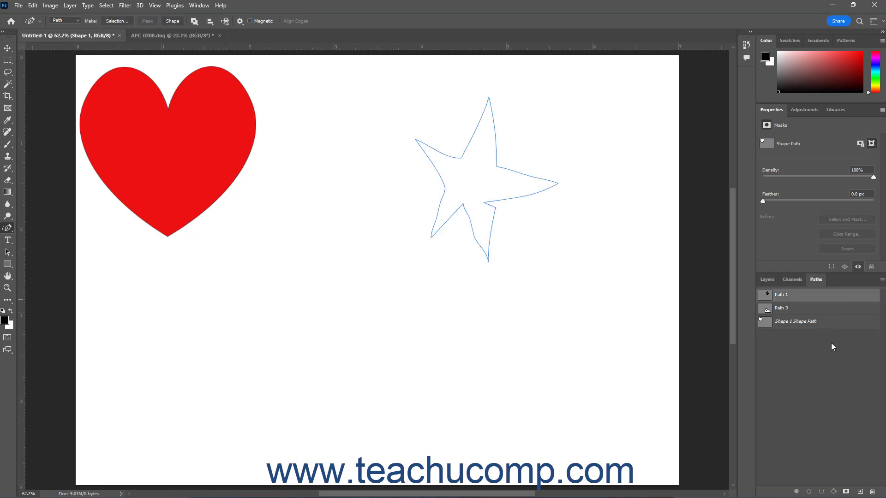
left_click(873, 493)
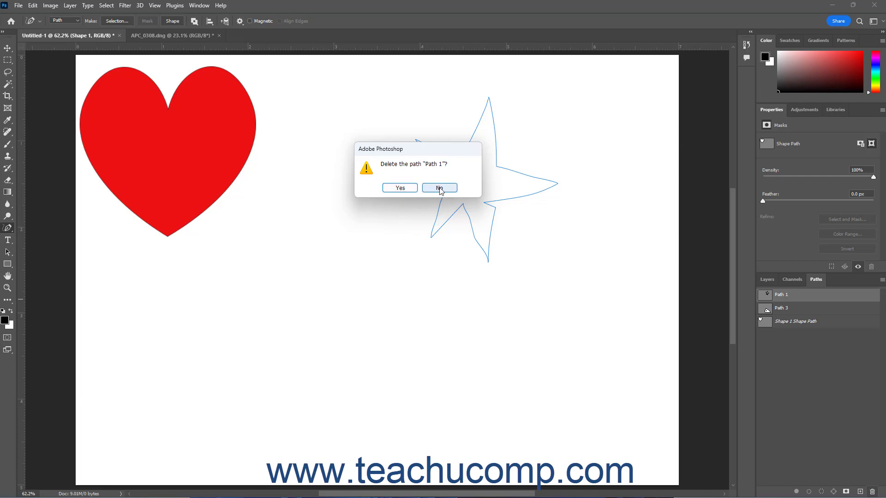
left_click(411, 189)
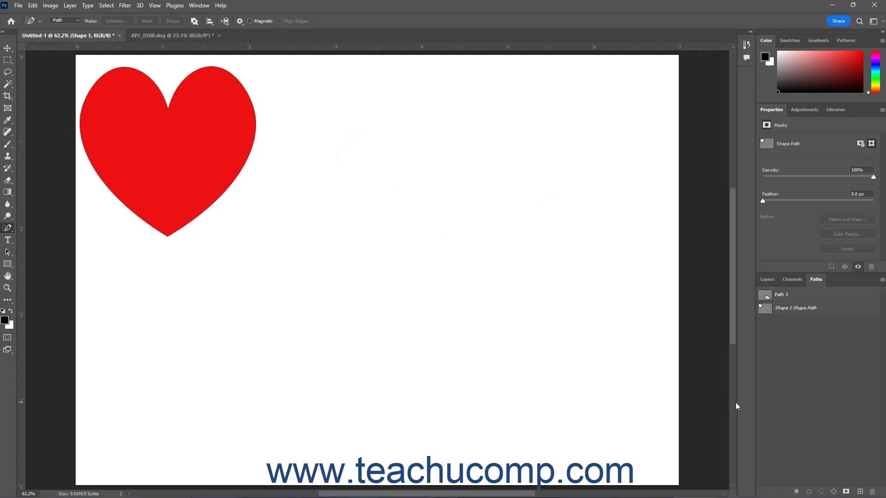
- Create a new layer above Shape 1 and add a layer mask to it
left_click(767, 279)
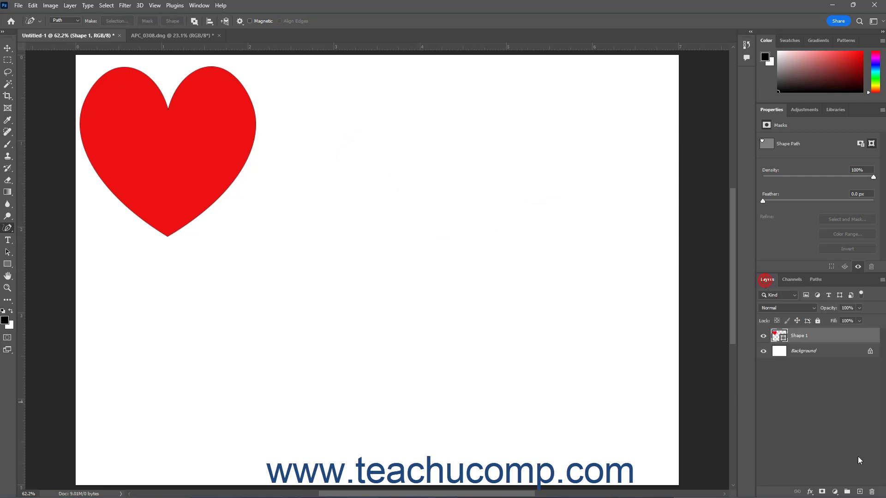
left_click(860, 493)
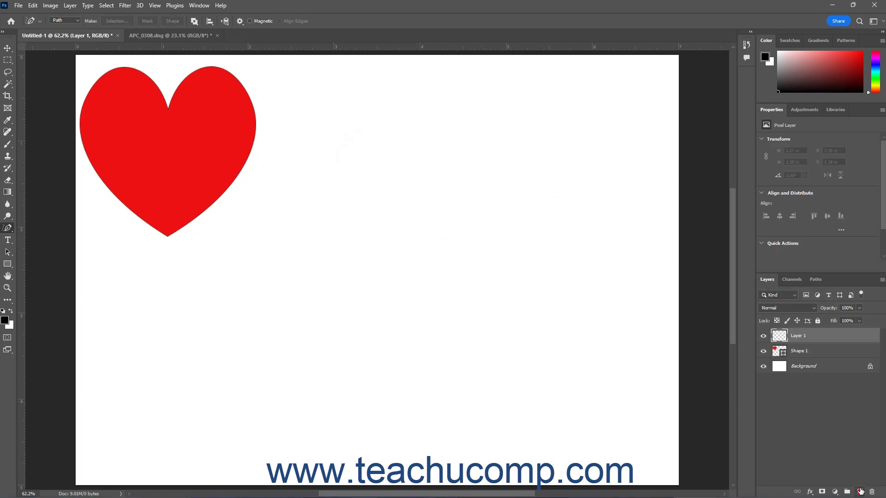
left_click(820, 340)
left_click(816, 280)
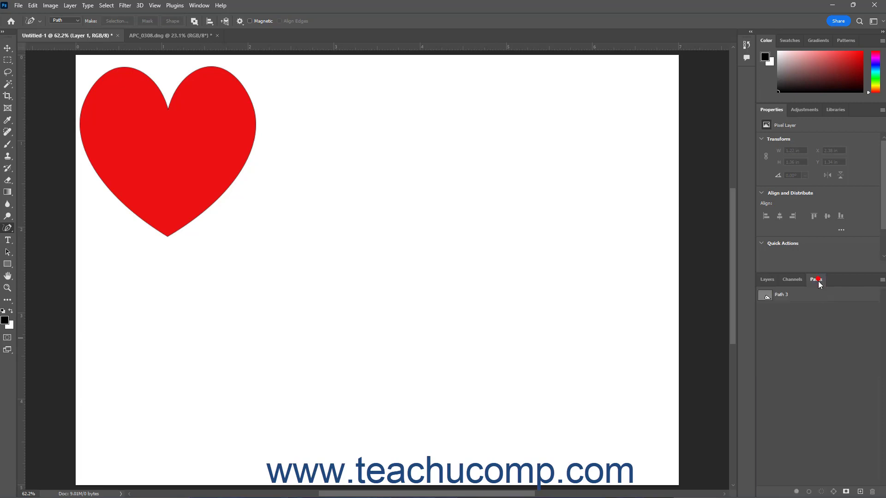
left_click(847, 493)
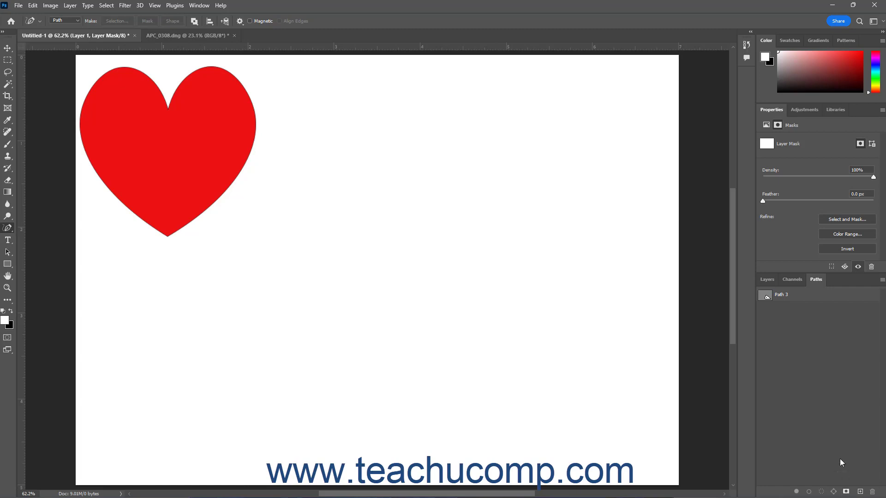
- Add a vector mask to Layer 1 from Path 3
left_click(808, 298)
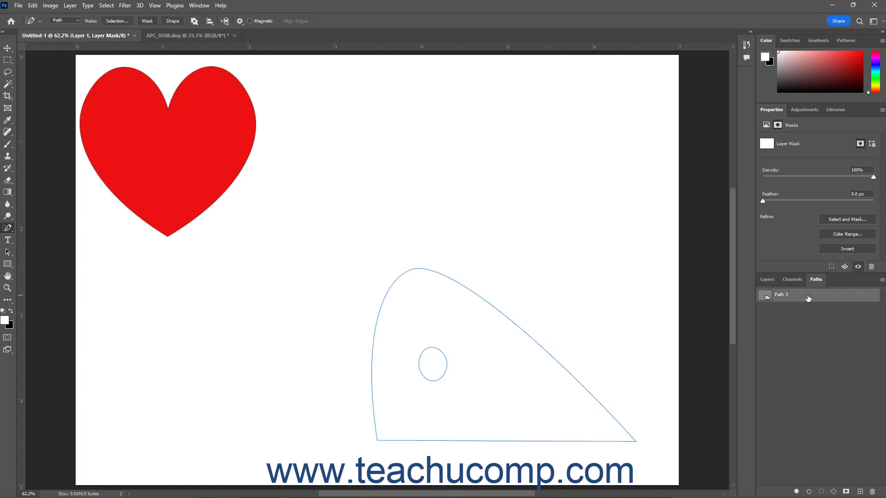
left_click(769, 281)
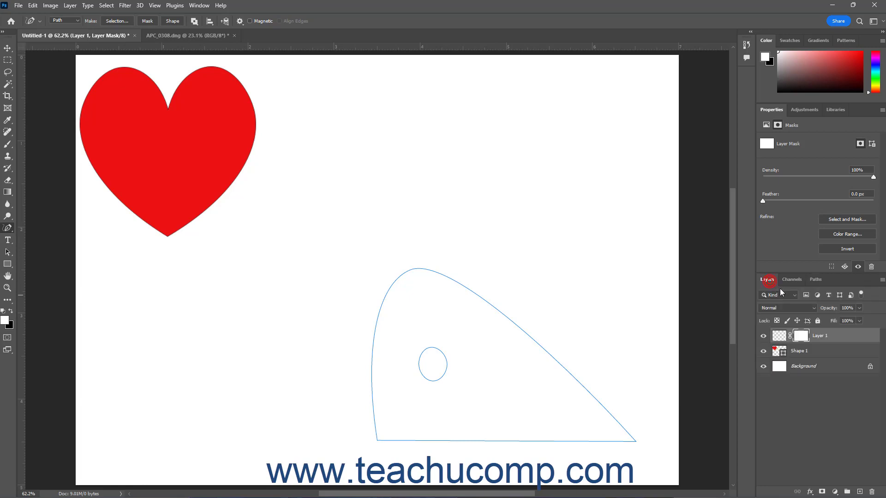
left_click(839, 336)
left_click(816, 280)
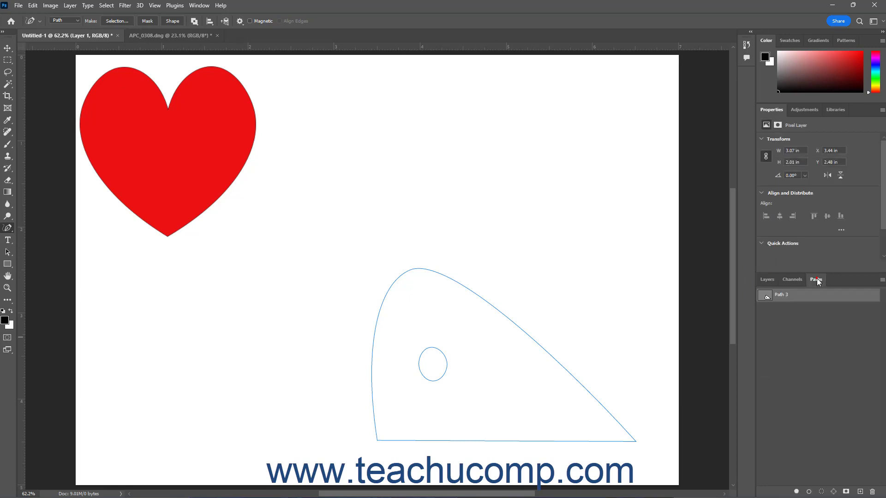
left_click(847, 492)
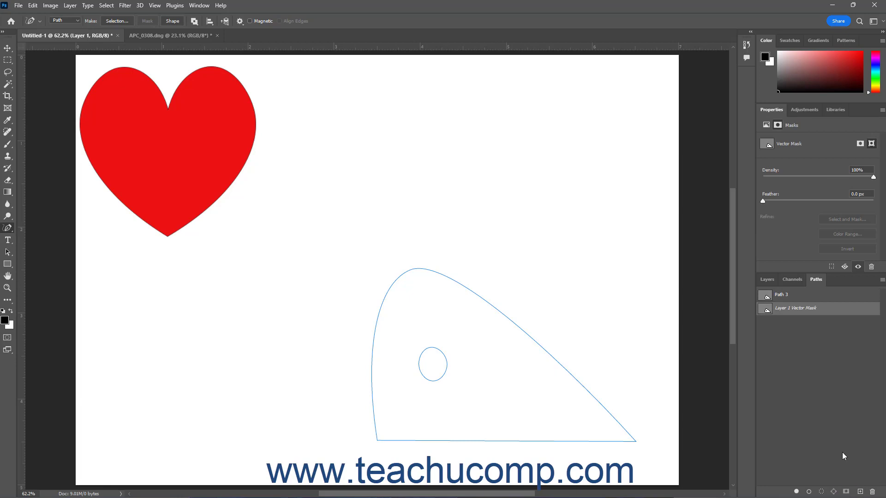
- Delete Layer 1 together with its masks and deselect all paths
left_click(767, 279)
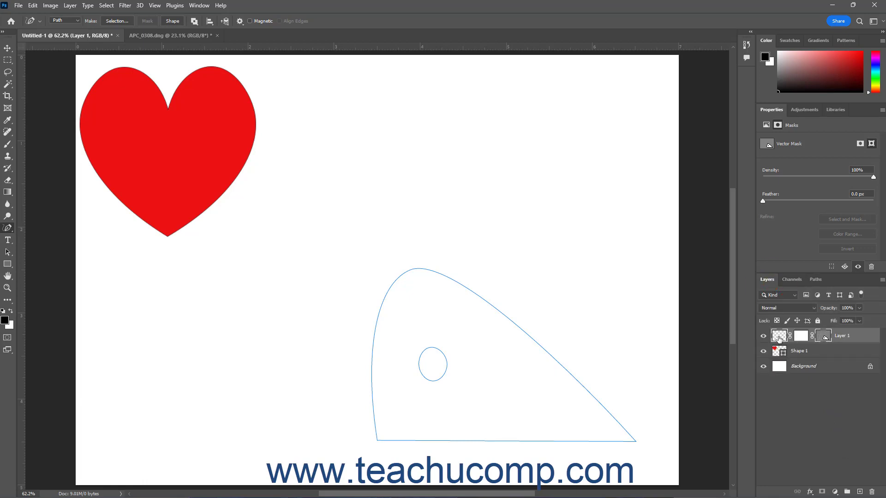
left_click_drag(779, 338, 872, 491)
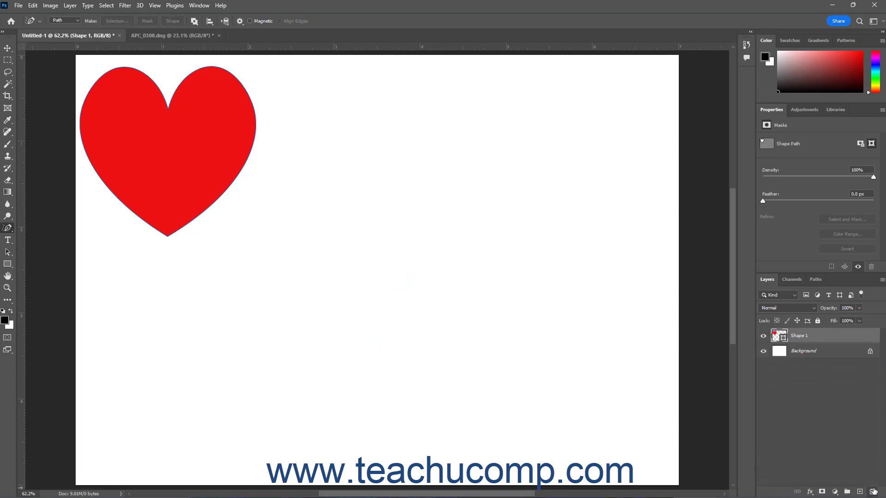
left_click(813, 280)
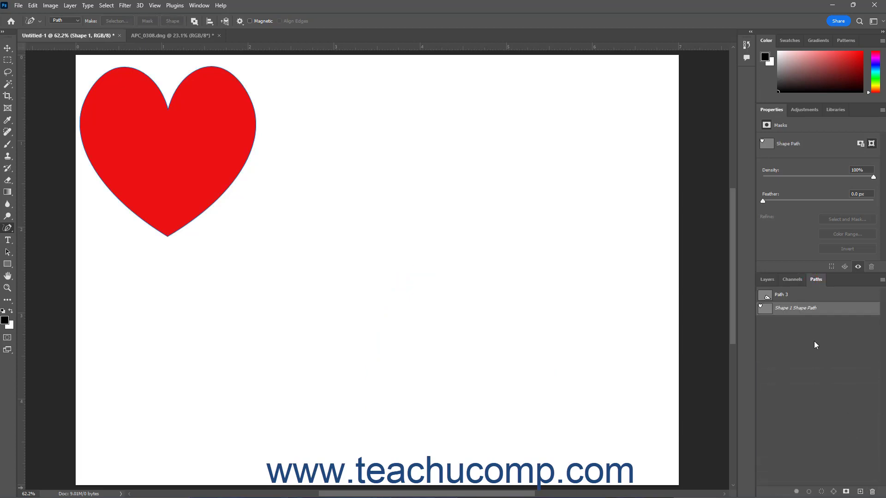
left_click(814, 342)
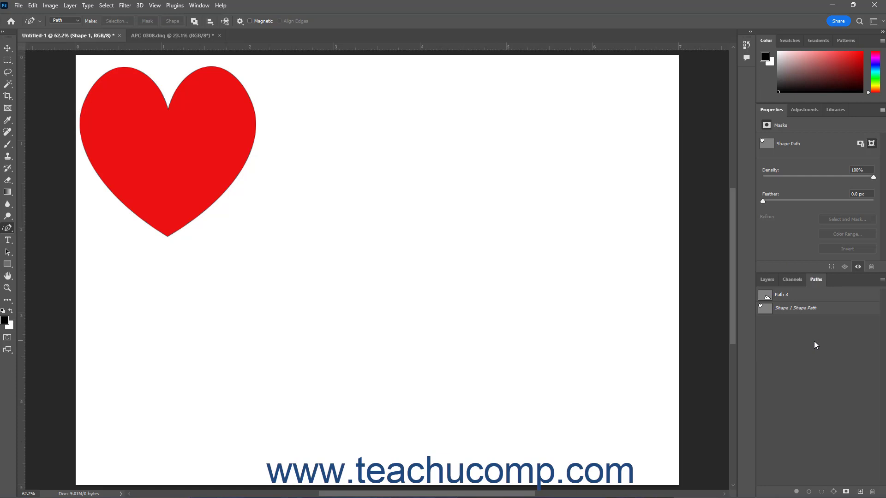
- Switch to the APC_0308.dng image and restore the last selection around the light bulb
left_click(153, 35)
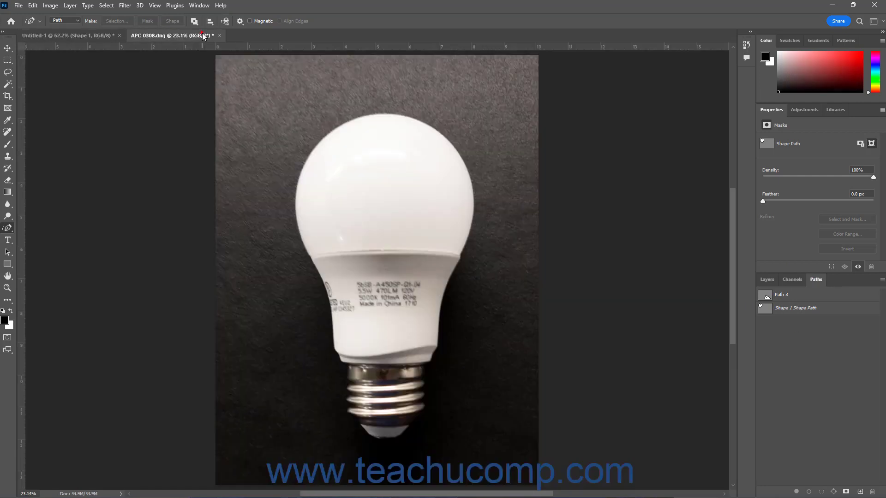
key("z")
key("x")
left_click(106, 5)
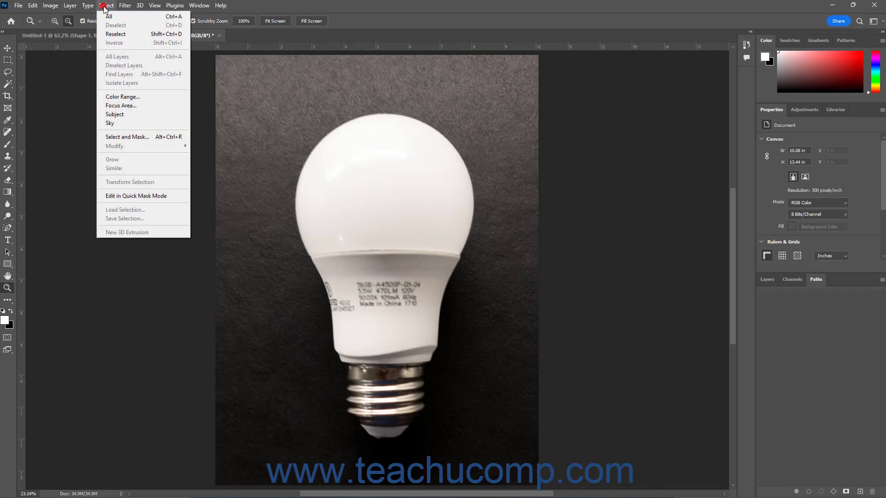
left_click(116, 35)
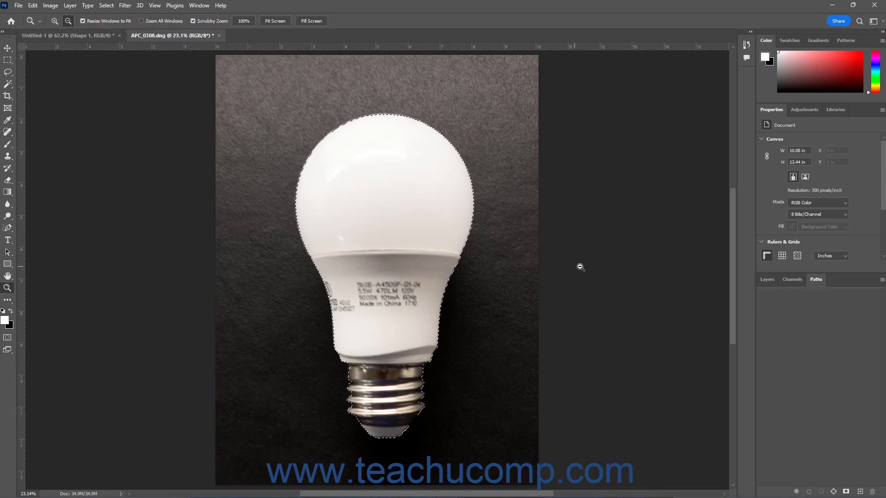
- Make a work path from the light bulb selection and convert it into a saved path
left_click(833, 492)
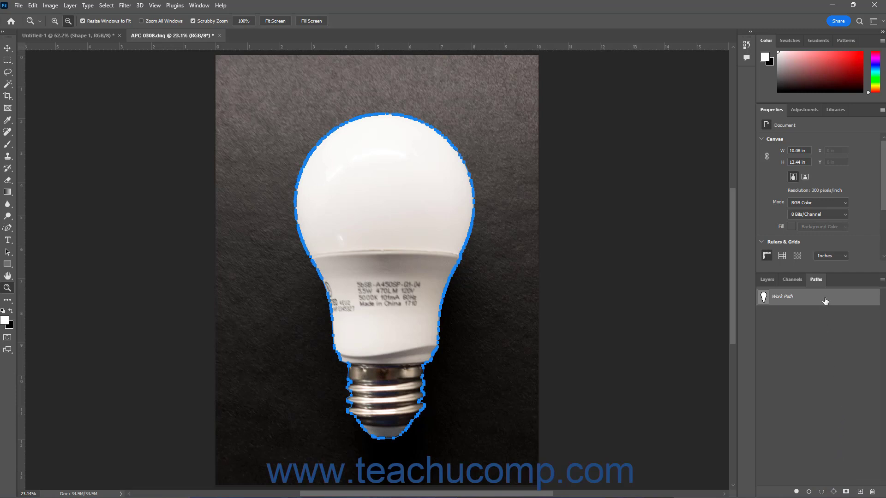
left_click_drag(825, 301, 860, 492)
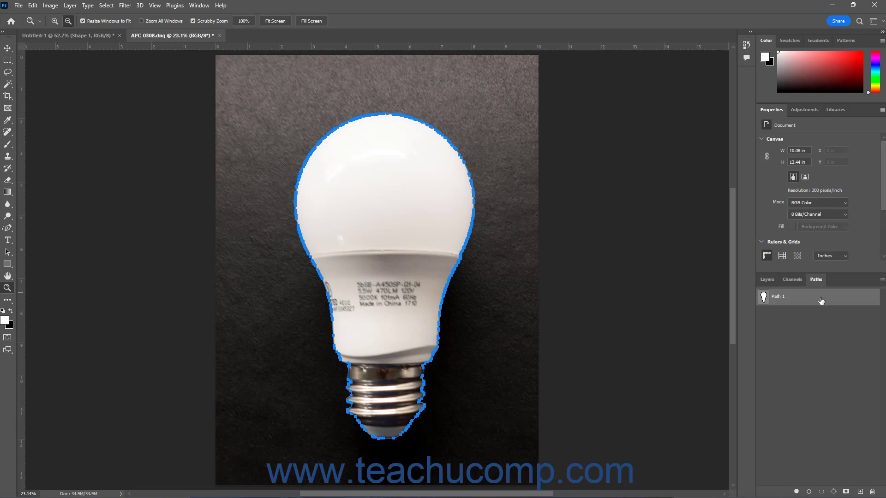
- Load the light bulb path as a selection, and deselect it
left_click(822, 492)
left_click(821, 444)
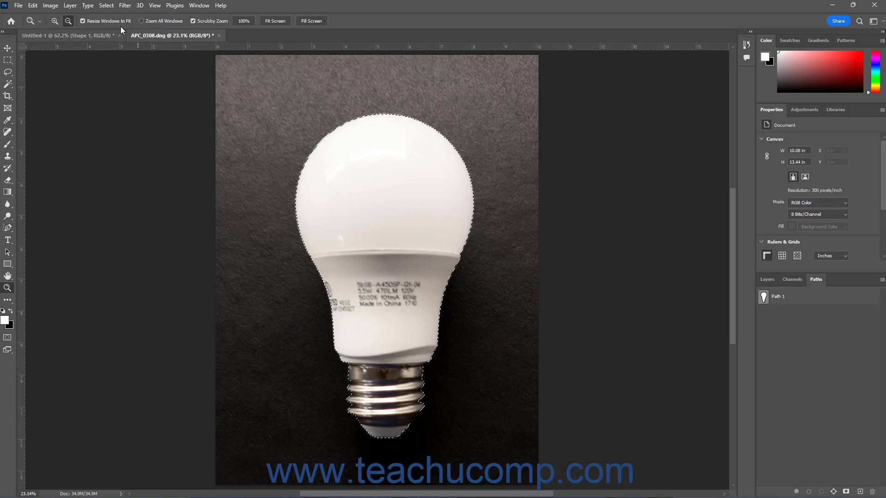
left_click(106, 6)
left_click(112, 26)
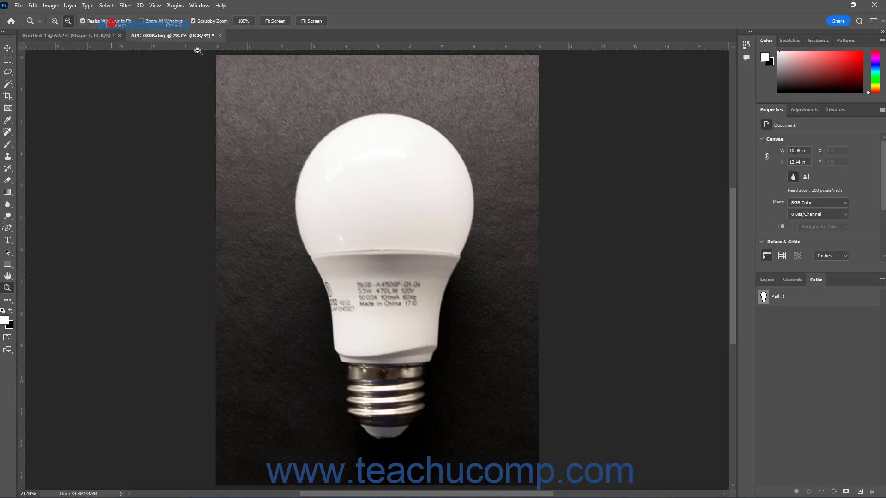
- Select Path 1 in the light bulb image, add a new empty layer, and delete the Background layer
left_click(810, 304)
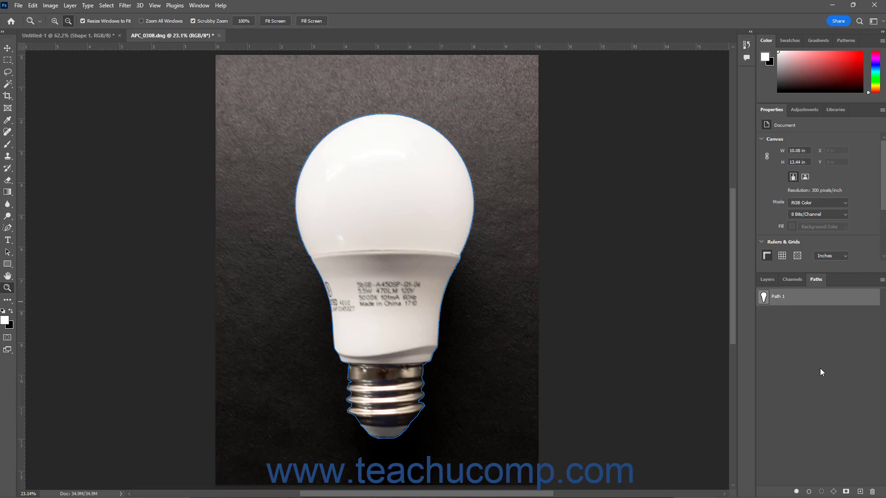
left_click(767, 281)
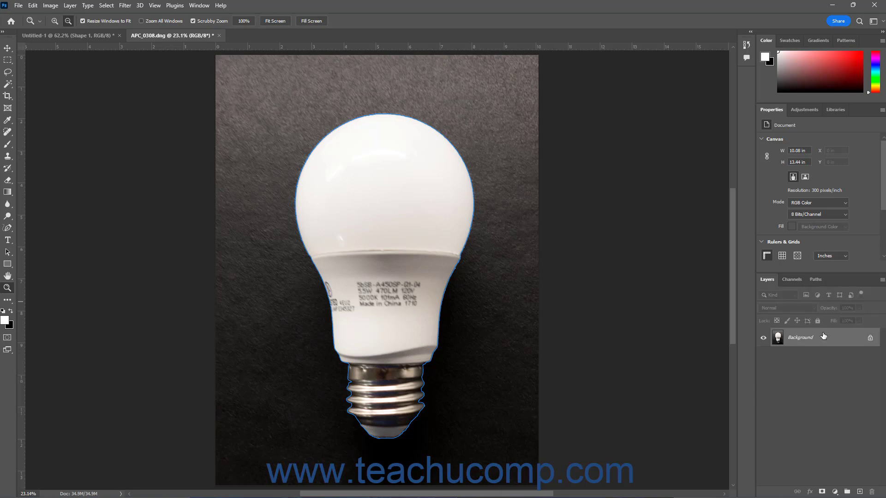
left_click(859, 492)
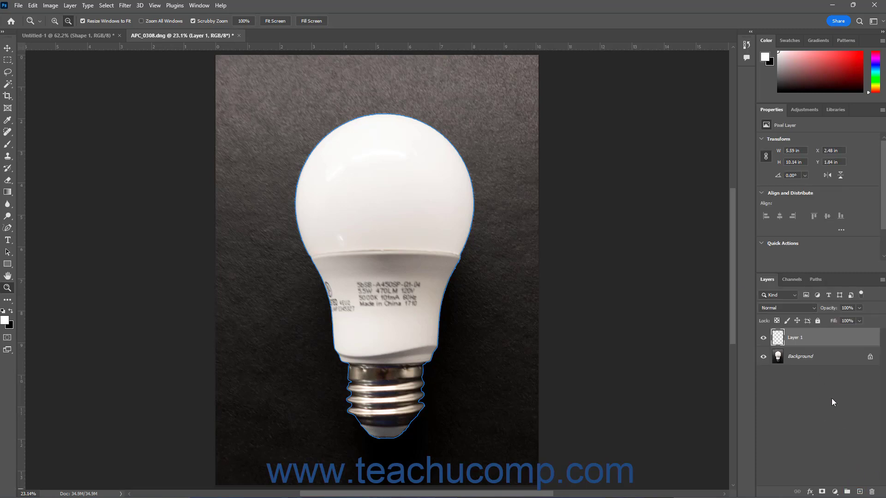
right_click(811, 359)
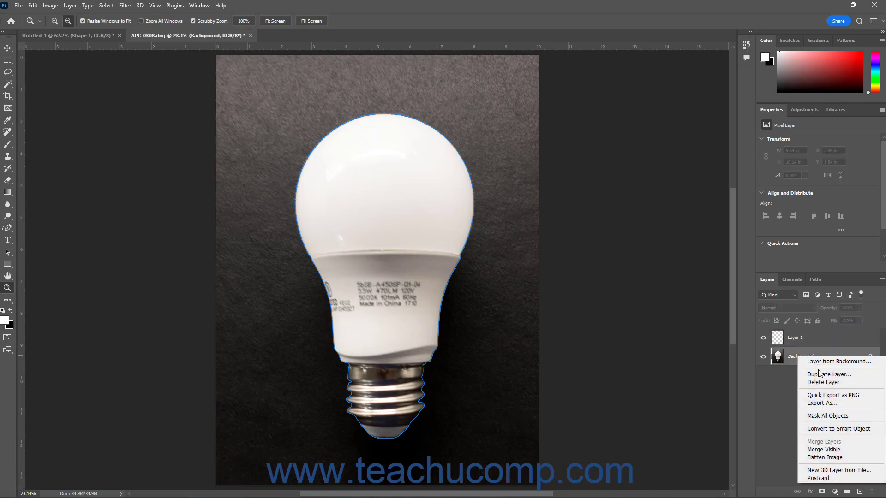
left_click(824, 386)
left_click(409, 188)
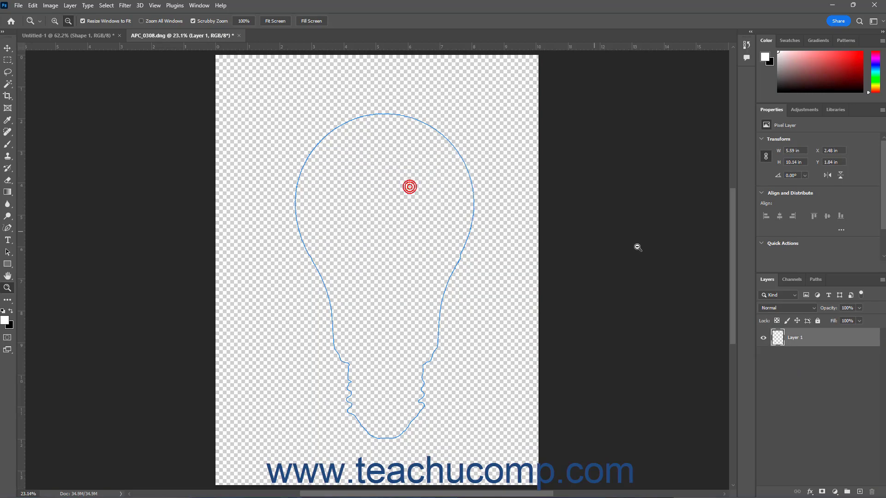
- Stroke Path 1 on Layer 1 with the Brush tool using black as the foreground color, and deselect the path
left_click(816, 280)
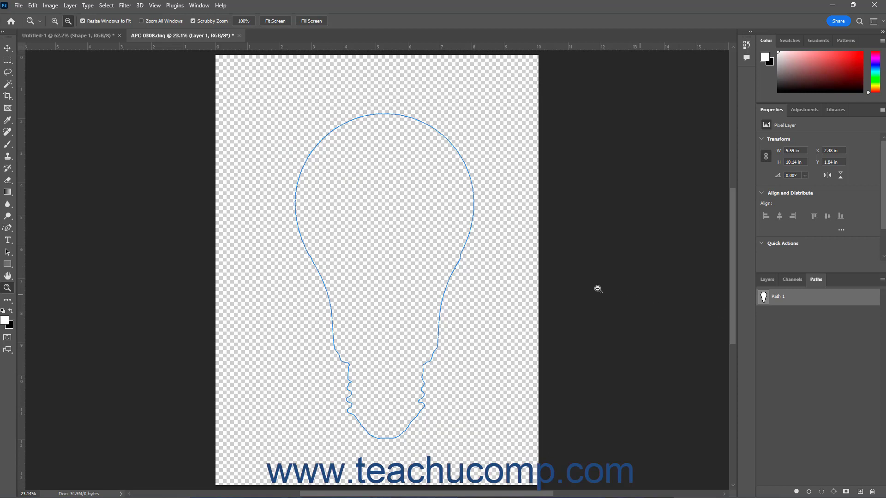
left_click(7, 144)
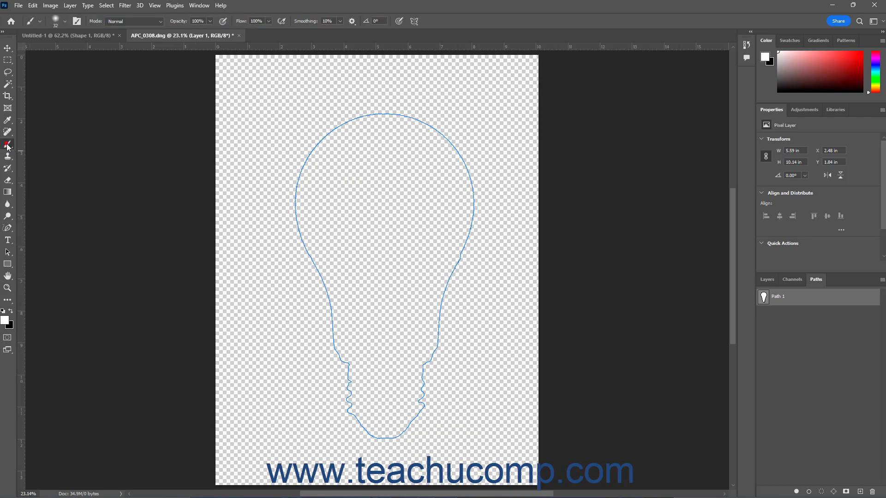
left_click(66, 20)
left_click(66, 21)
key("x")
left_click(766, 281)
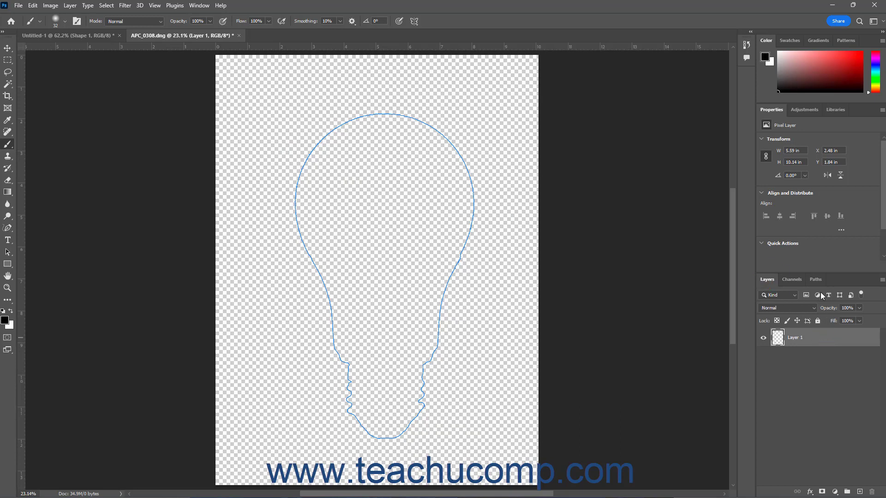
left_click(817, 281)
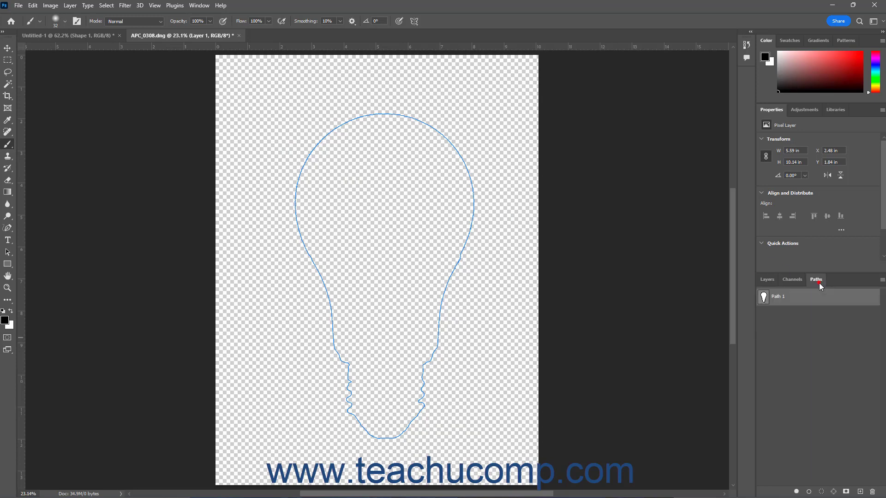
left_click(810, 491)
left_click(803, 371)
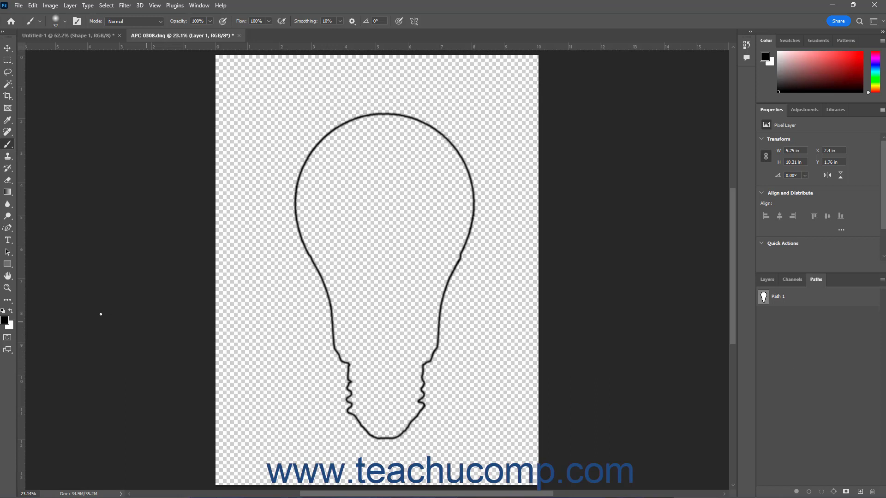
- Swap the foreground color to white, fill Path 1 with it on Layer 1, and deselect the path
left_click(11, 312)
left_click(768, 280)
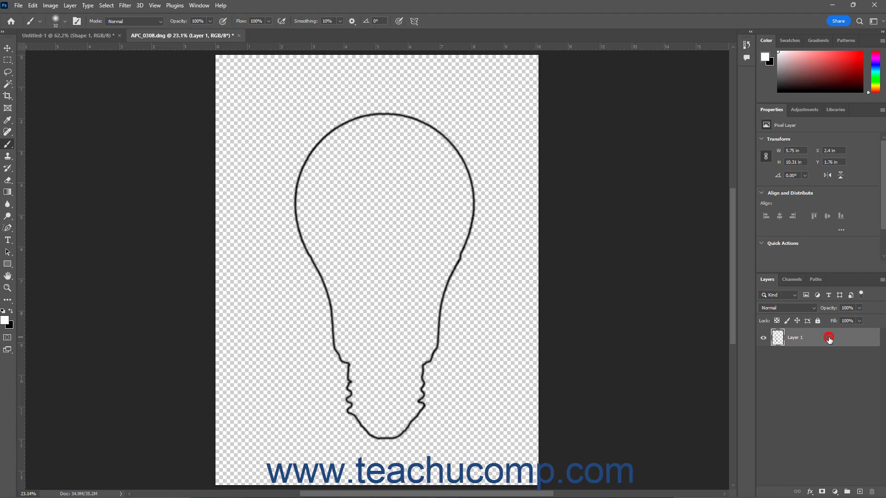
left_click(821, 280)
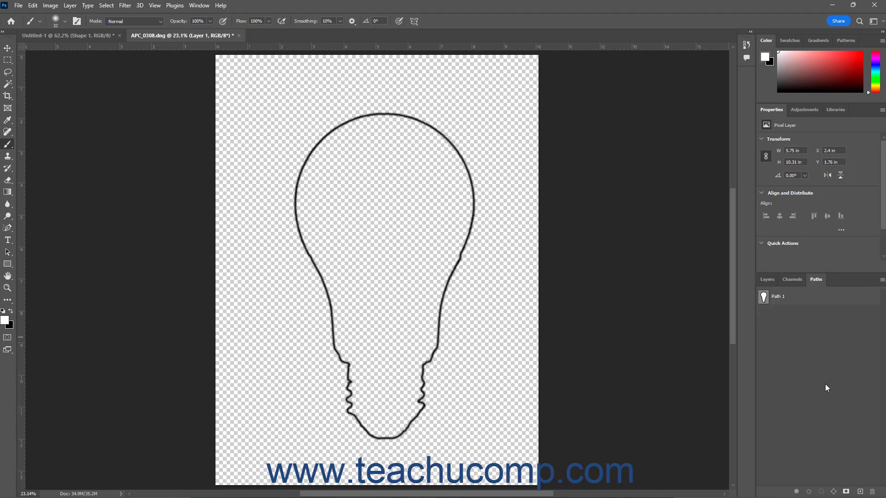
left_click(817, 300)
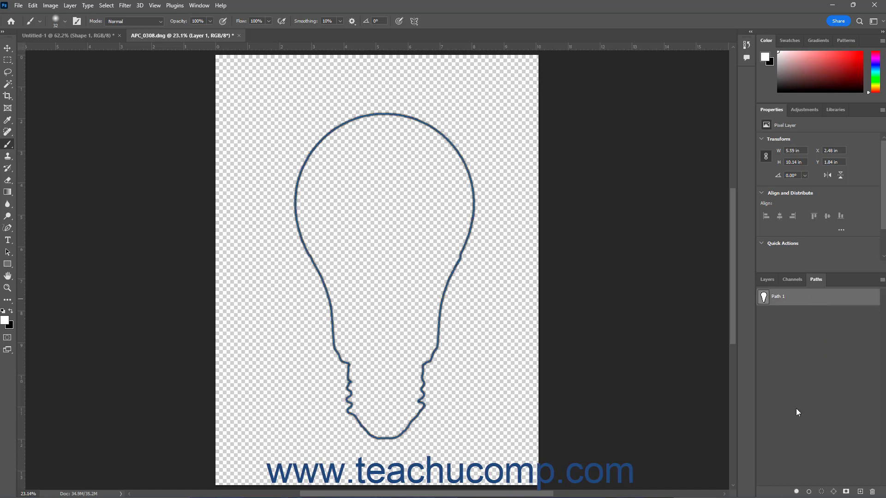
left_click(797, 492)
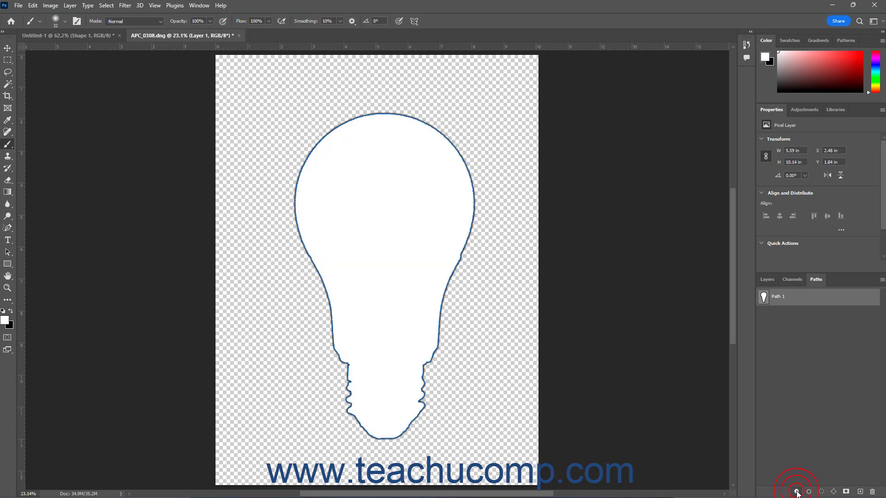
left_click(815, 368)
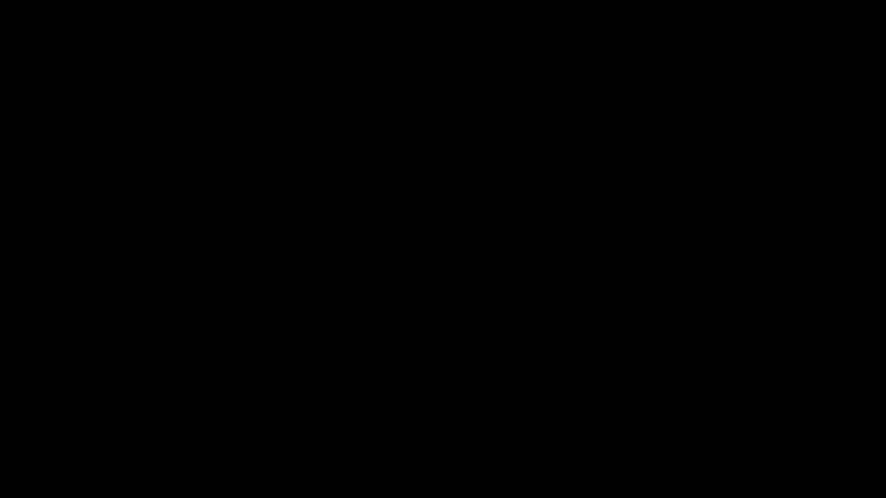